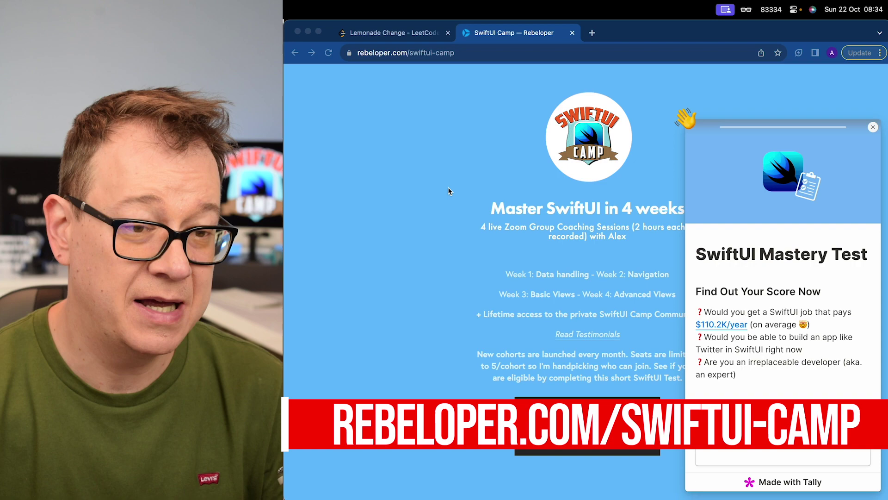
pyautogui.click(390, 34)
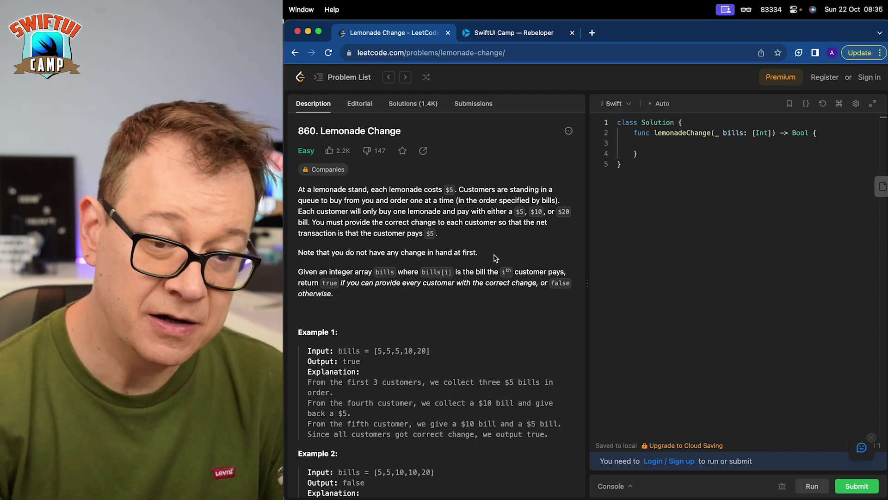
pyautogui.scroll(-1, 503, 253)
pyautogui.scroll(-2, 504, 254)
pyautogui.scroll(-3, 503, 254)
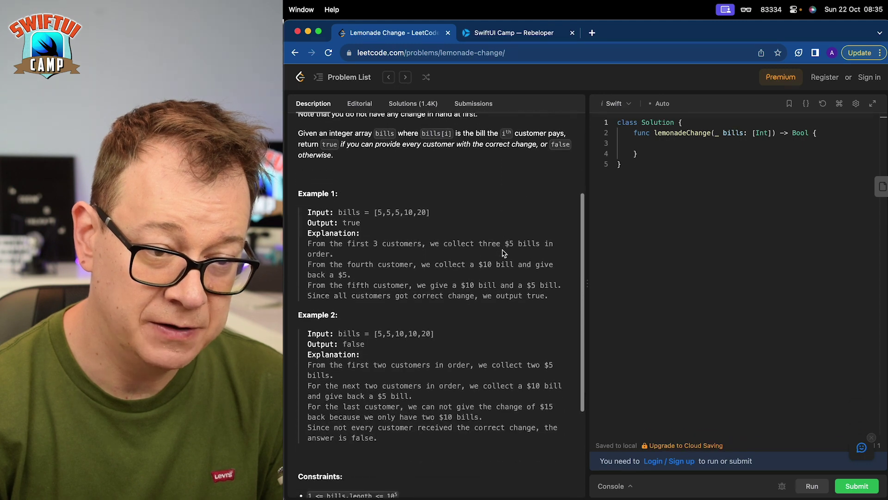
pyautogui.scroll(-2, 503, 254)
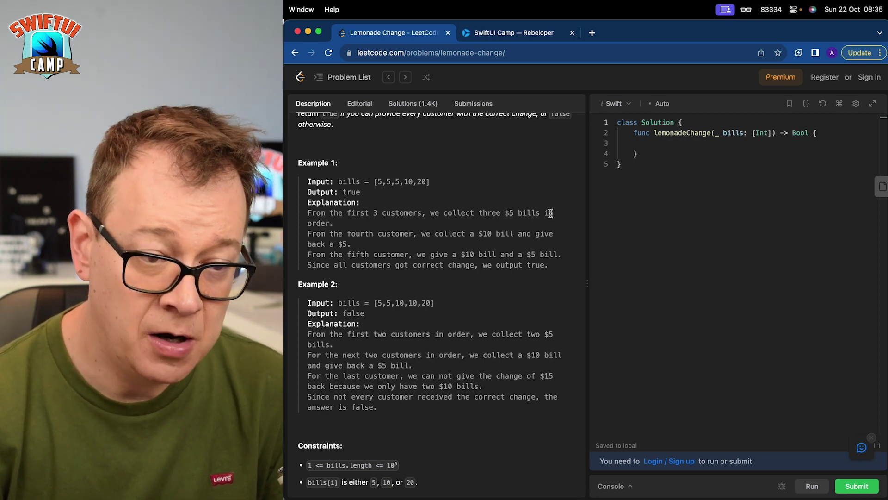
# Highlight the 10 and 20 bills in Example 1 while reading through the examples and constraints
pyautogui.doubleClick(409, 182)
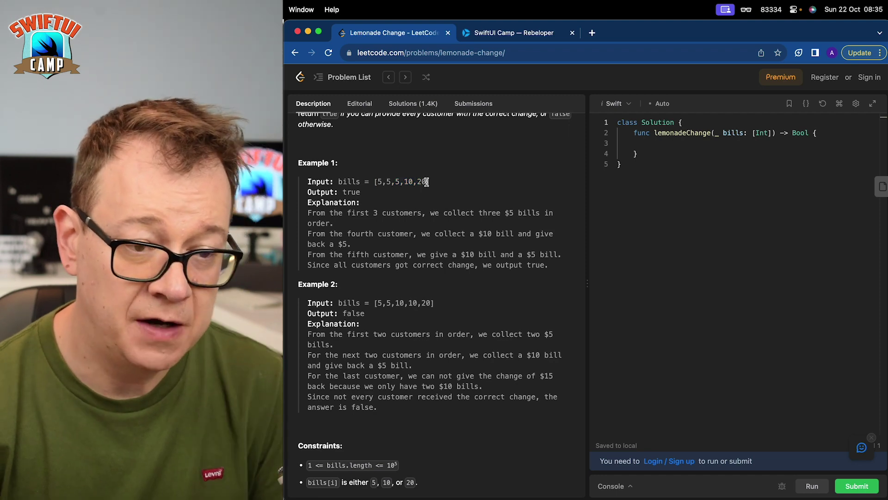
pyautogui.doubleClick(421, 181)
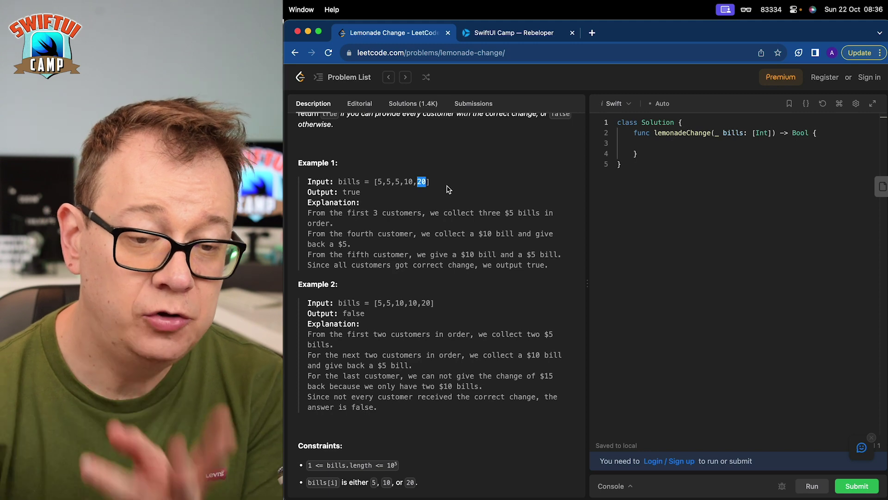
pyautogui.click(473, 254)
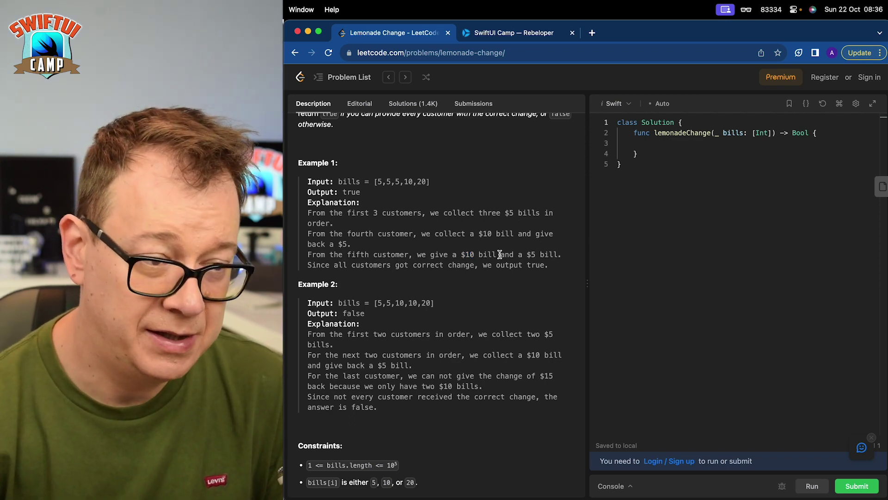
pyautogui.scroll(1, 419, 252)
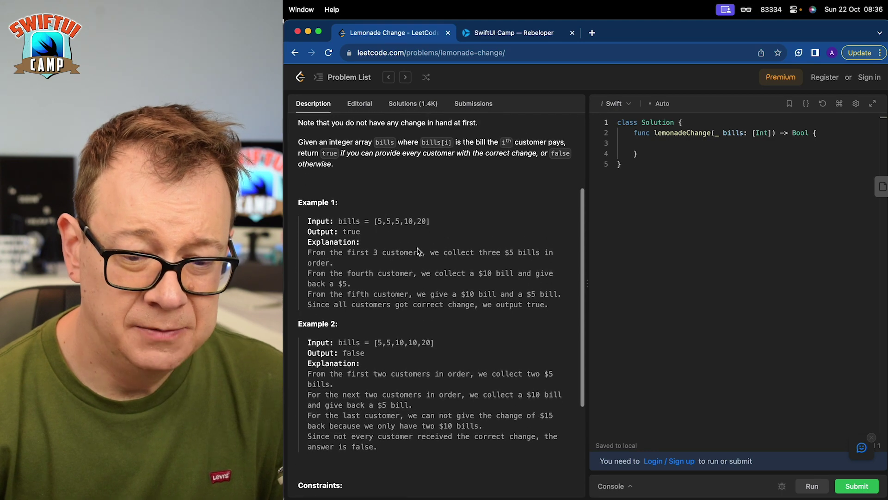
pyautogui.scroll(-3, 419, 250)
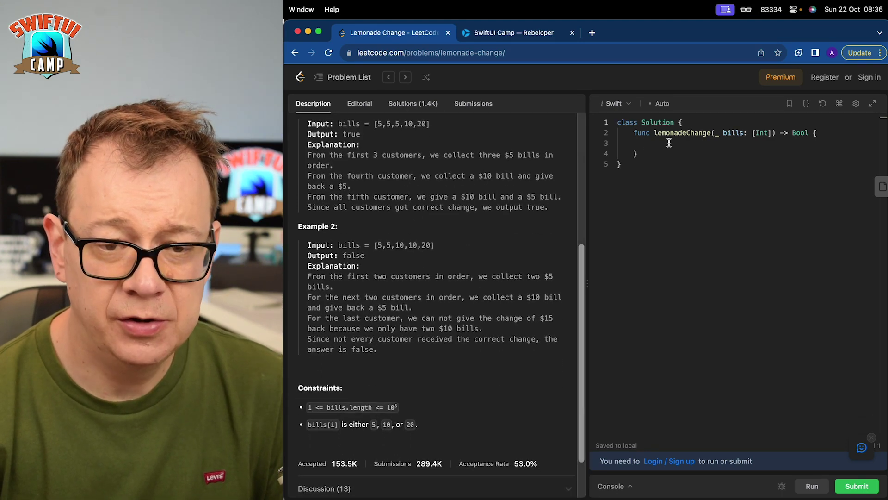
pyautogui.click(669, 142)
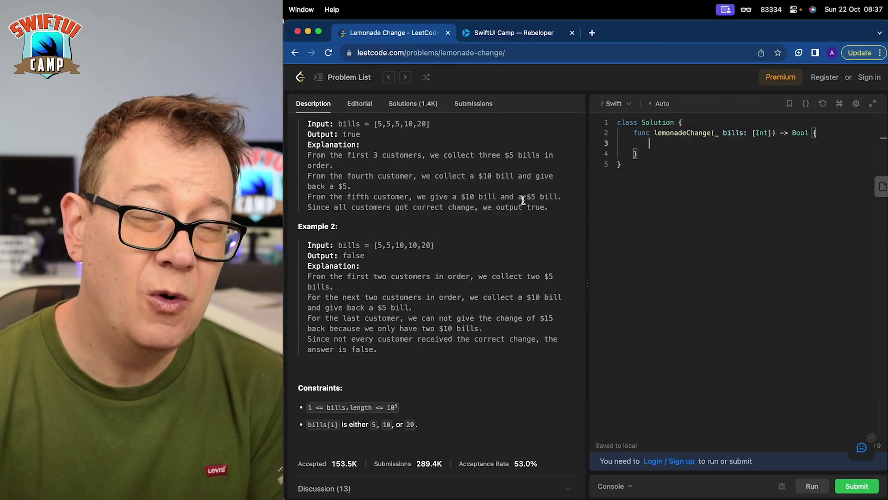
pyautogui.write('var fives = 0')
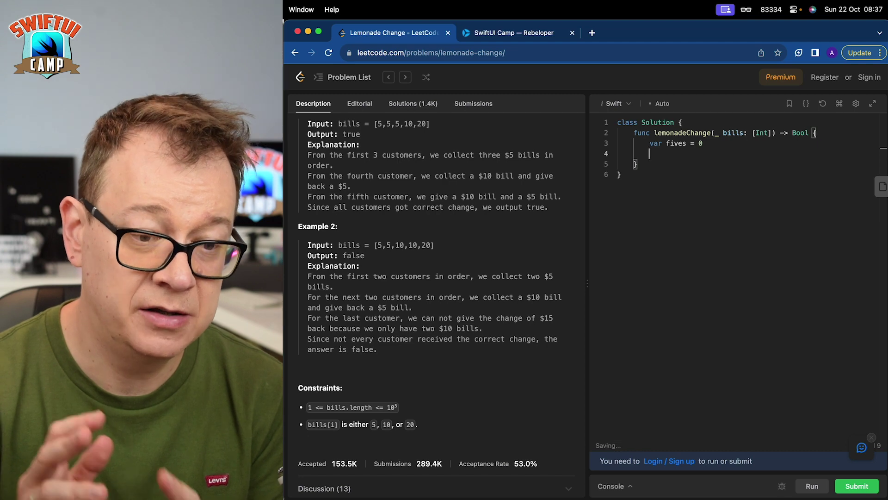
pyautogui.write('var')
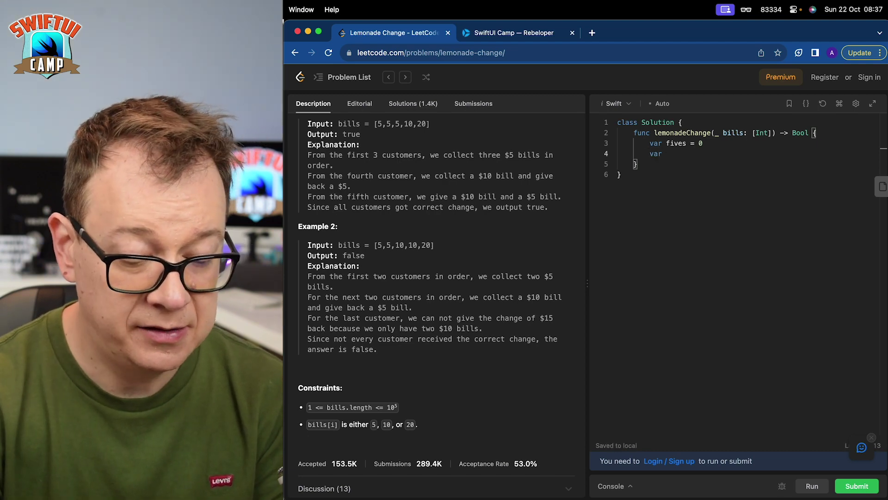
pyautogui.write(' tens = 0')
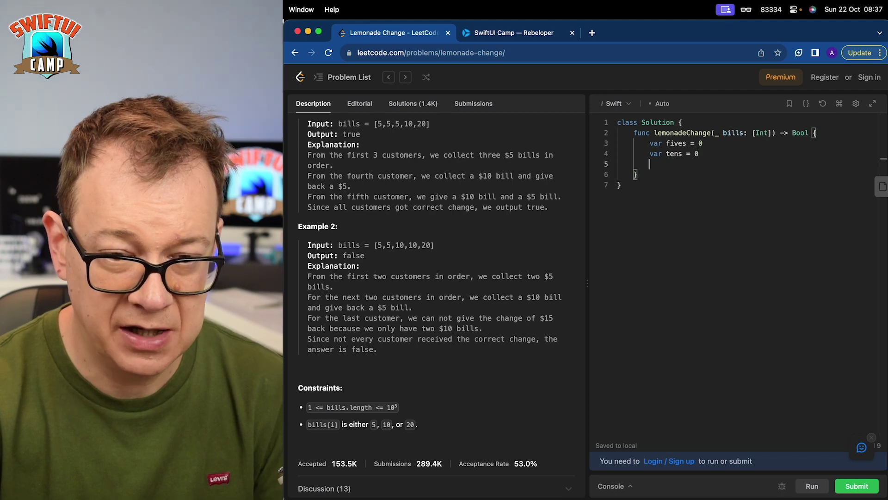
# Add a blank line after the fives and tens counters, ahead of the 'for bill in bills' loop
pyautogui.press('Return')
pyautogui.write('for bill in bills')
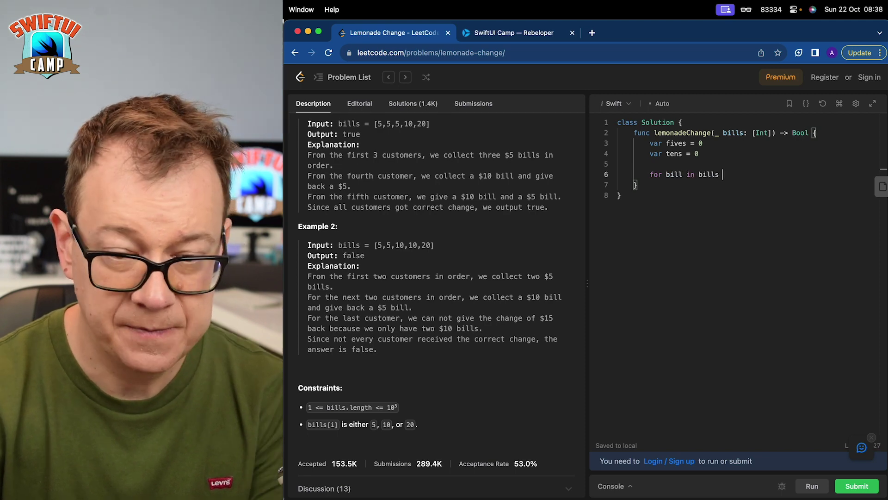
pyautogui.write('{')
# Build the loop body with an 'if bill == 5' branch and empty else, indented for 'fives += 1'
pyautogui.press('Return')
pyautogui.write('if bill == 5')
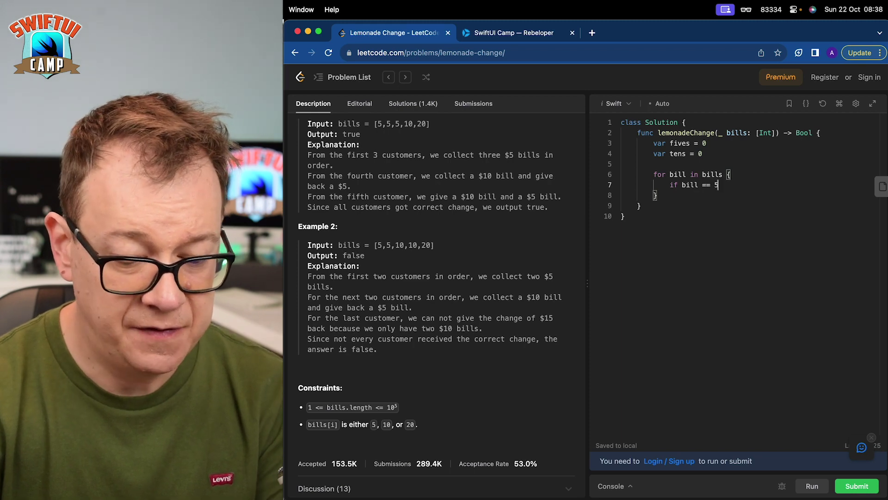
pyautogui.write('{')
pyautogui.write('} else')
pyautogui.press('Return')
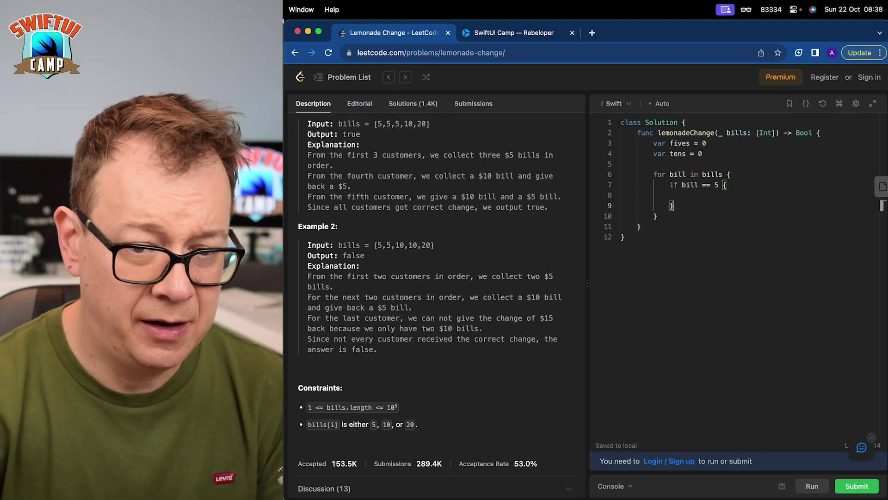
pyautogui.write('{')
pyautogui.press('Return')
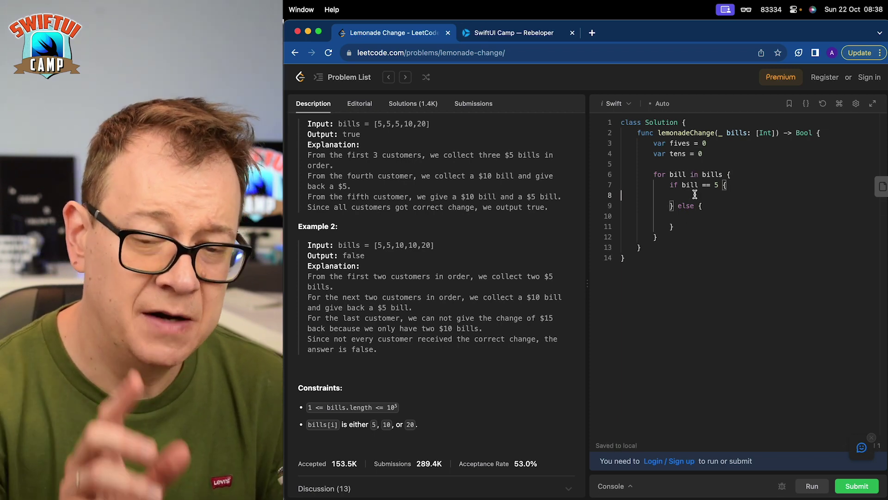
pyautogui.click(695, 195)
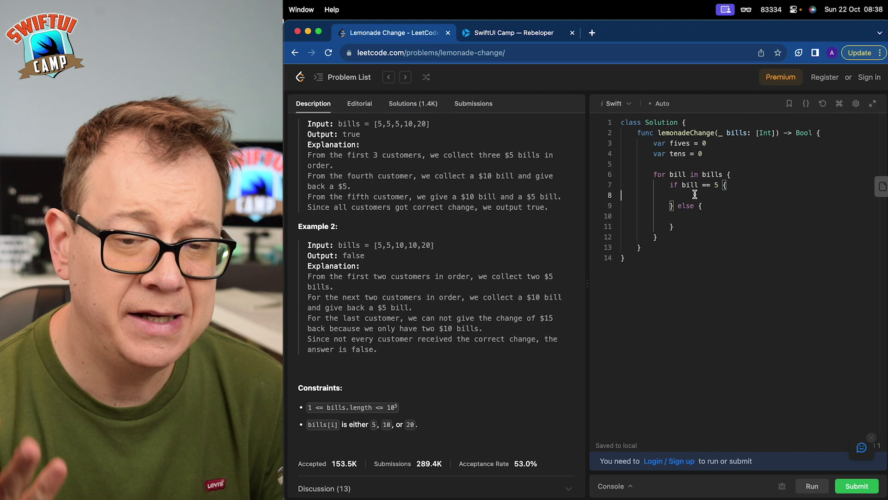
pyautogui.press('Tab')
pyautogui.press('Tab')
pyautogui.press('Tab')
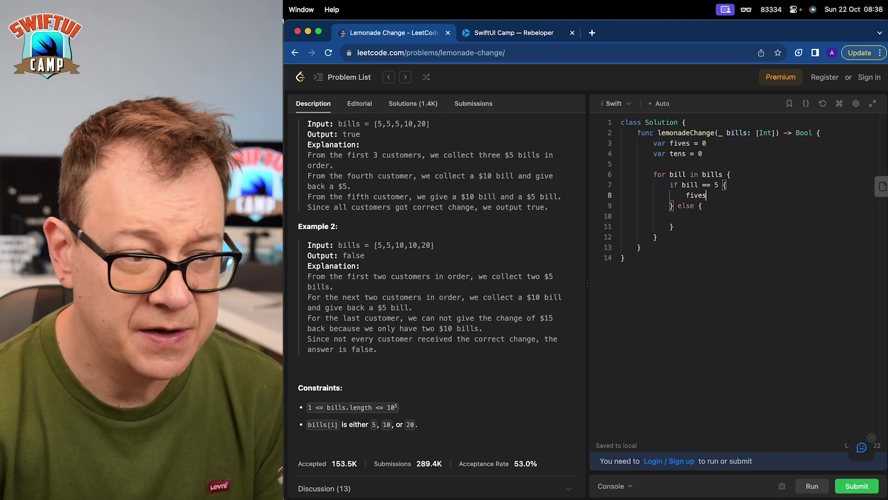
pyautogui.write(' += ')
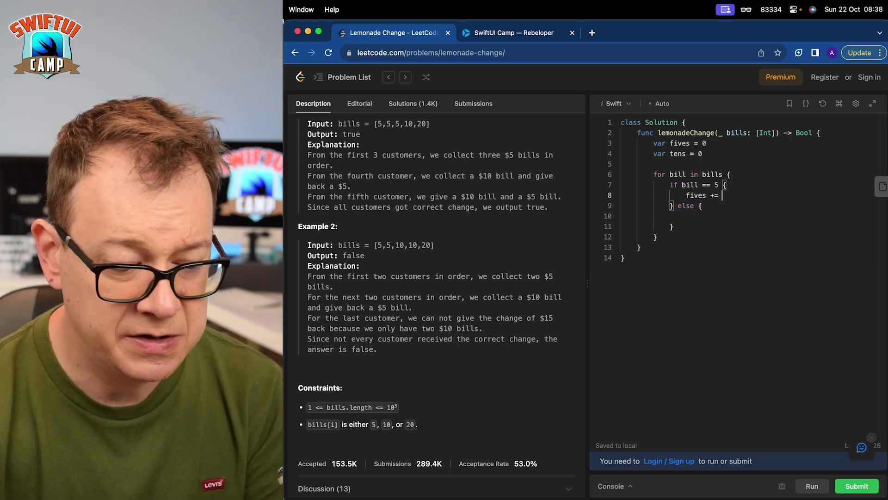
pyautogui.write('1')
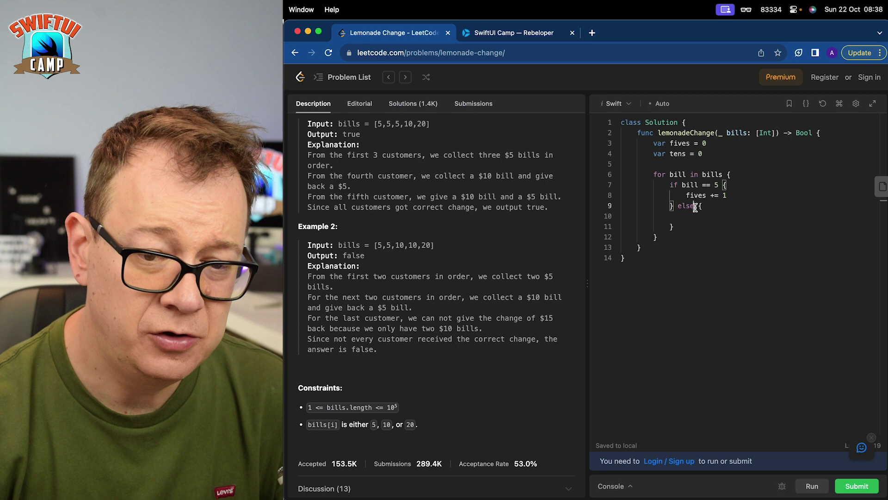
# Add a 'bill == 10' branch: tens += 1, then 'if fives > 0 { fives -= 1 } else { return false }'
pyautogui.click(694, 206)
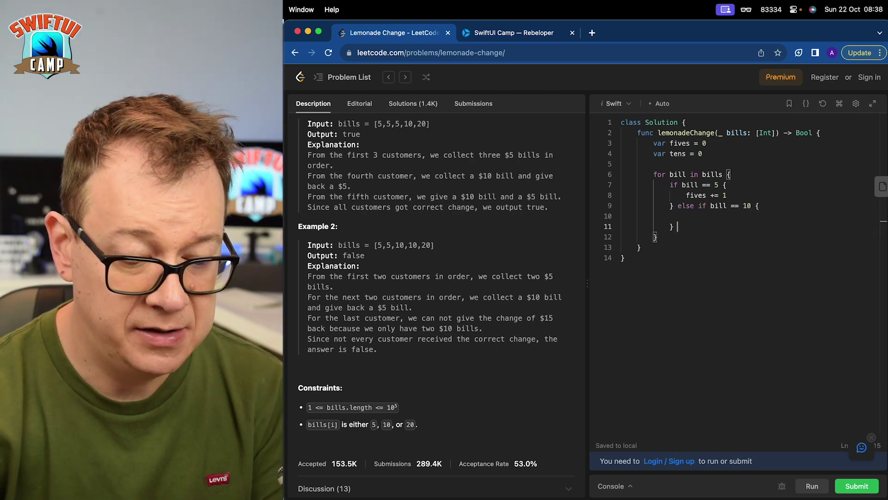
pyautogui.write('{')
pyautogui.press('Return')
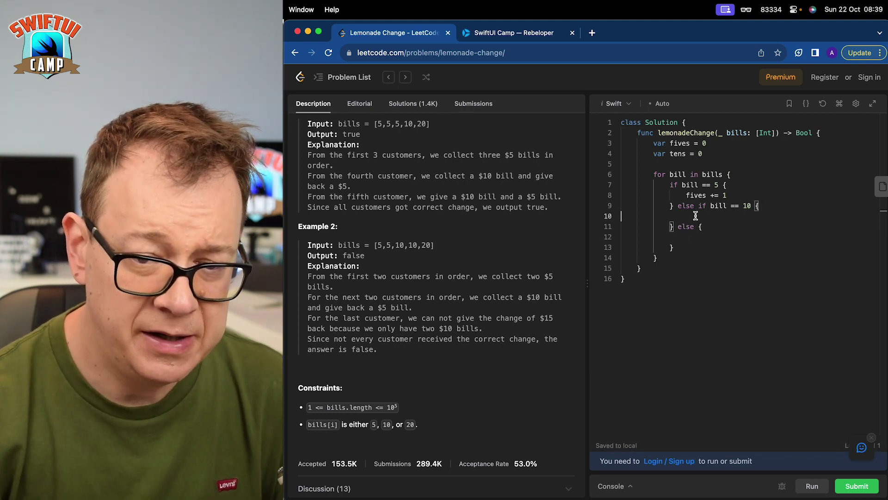
pyautogui.press('Up')
pyautogui.press('Up')
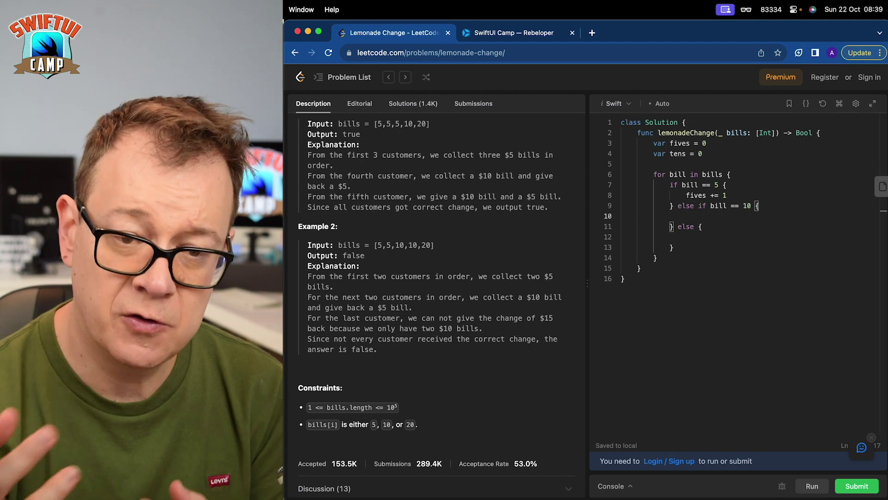
pyautogui.write('tens')
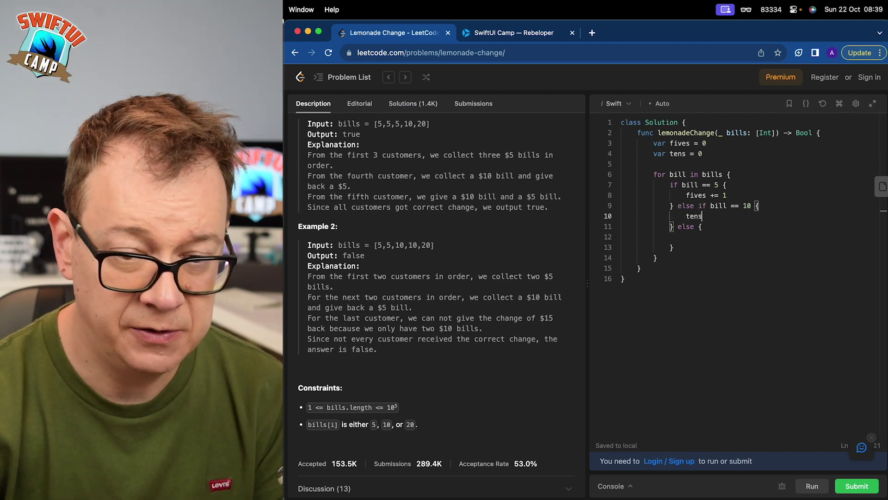
pyautogui.write(' += 1')
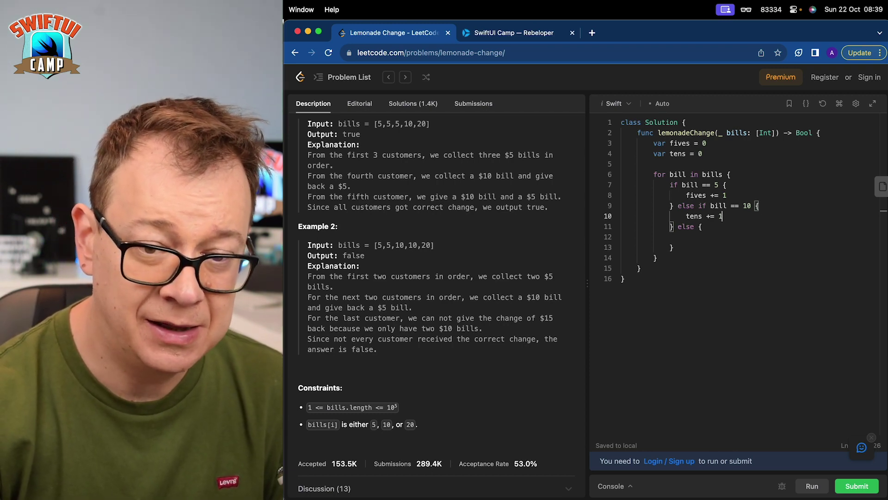
pyautogui.press('Return')
pyautogui.write('if fives > 0 {}')
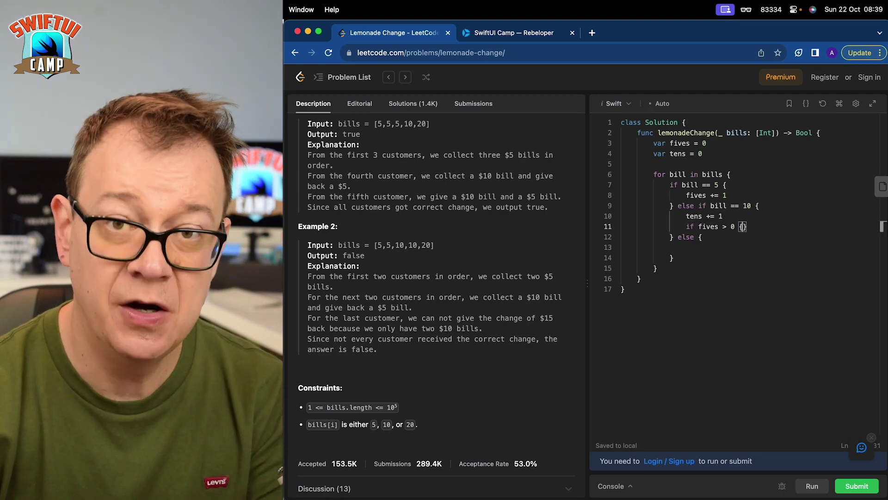
pyautogui.press('Return')
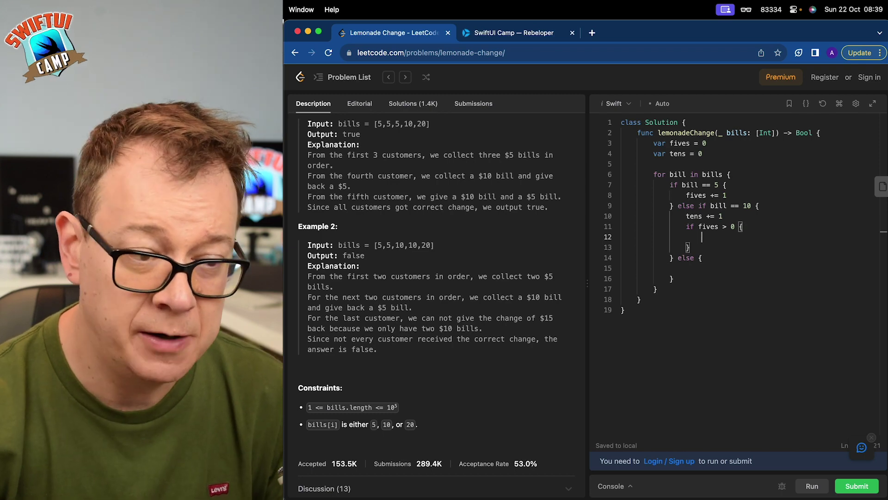
pyautogui.write('fives -= 1')
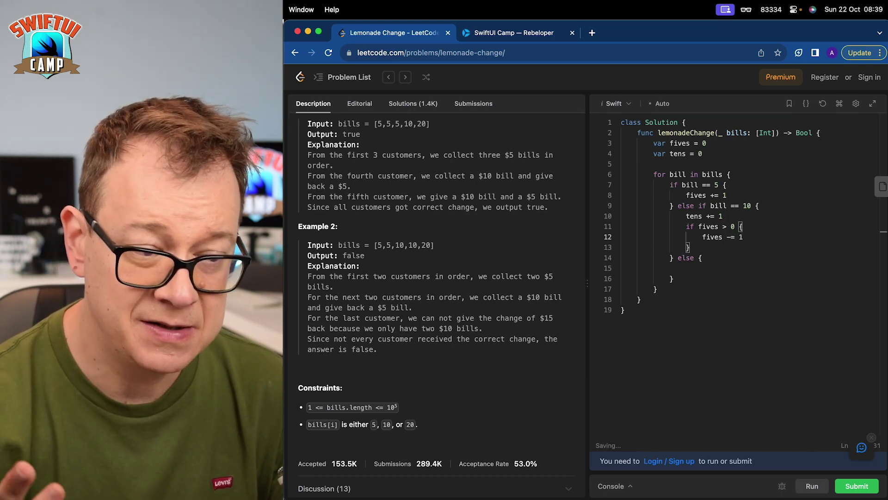
pyautogui.press('Down')
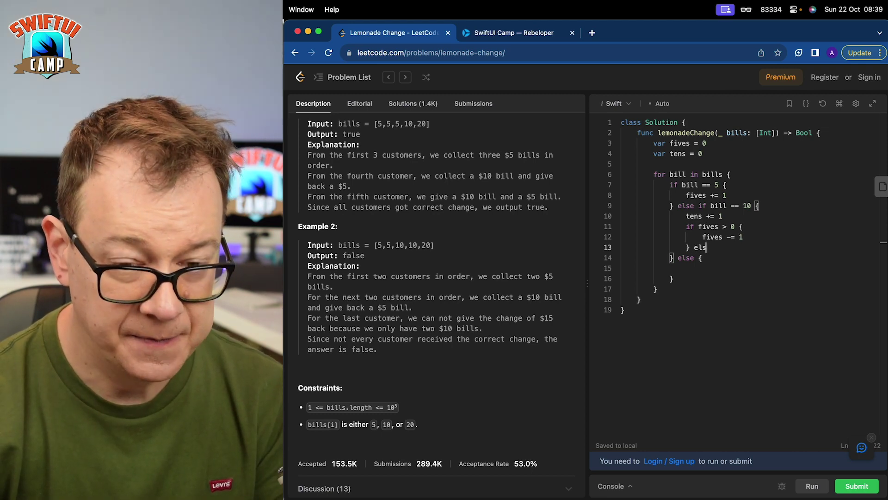
pyautogui.write('{')
pyautogui.press('Return')
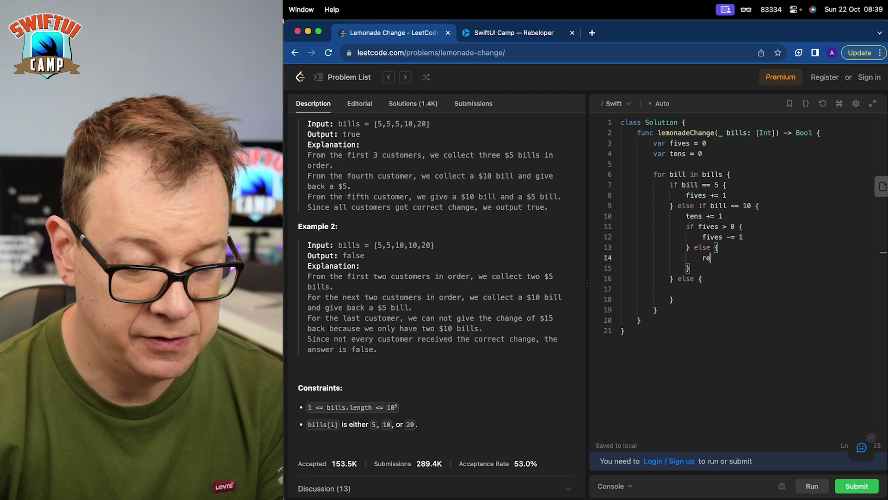
pyautogui.write('turn false')
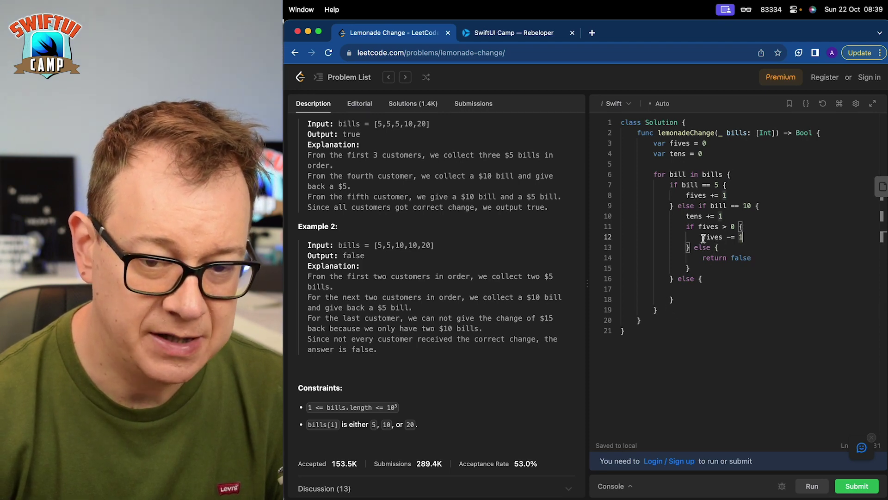
# Add 'return true' after the loop and begin 'if tens >' in the final else
pyautogui.click(672, 310)
pyautogui.press('Return')
pyautogui.press('Return')
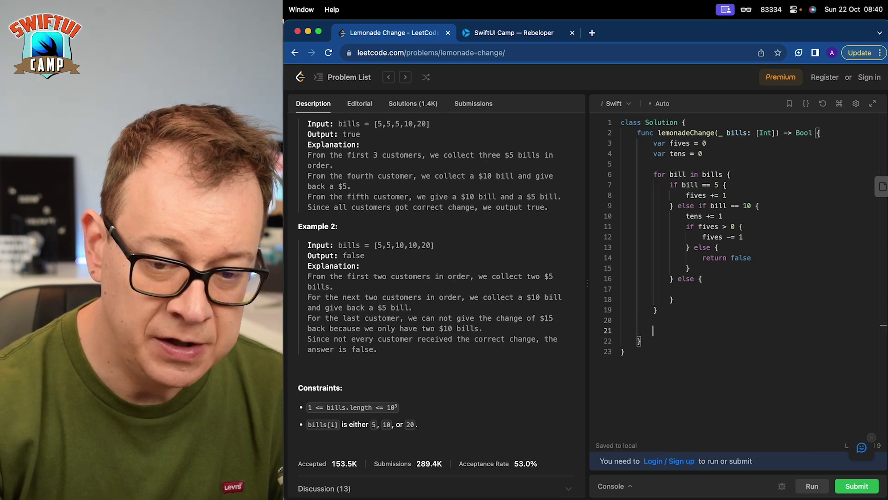
pyautogui.write('return')
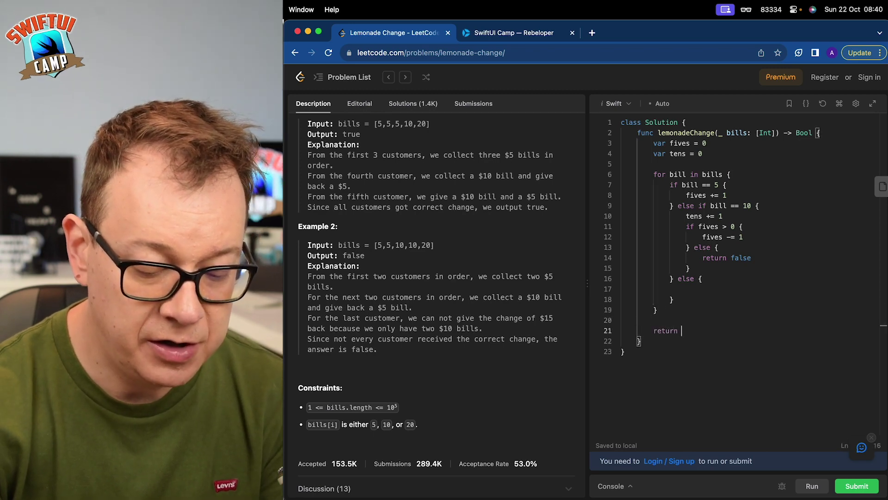
pyautogui.write(' true')
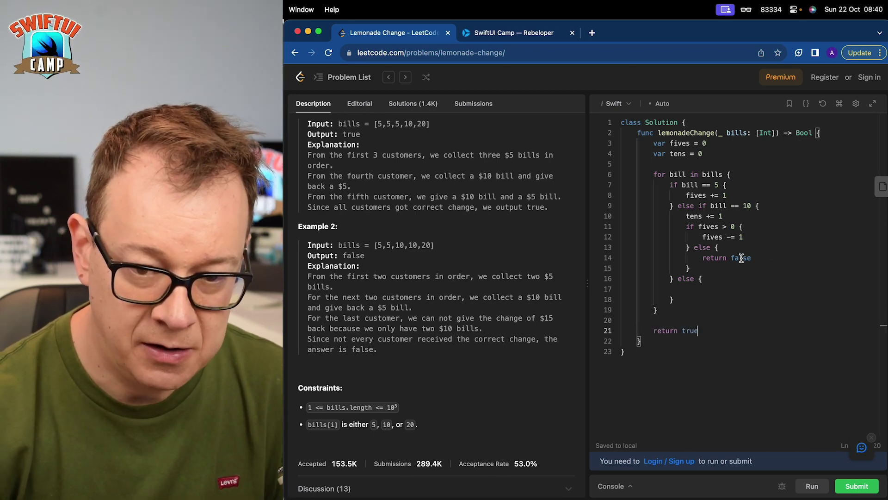
pyautogui.doubleClick(688, 331)
pyautogui.click(689, 286)
pyautogui.write('if tens >')
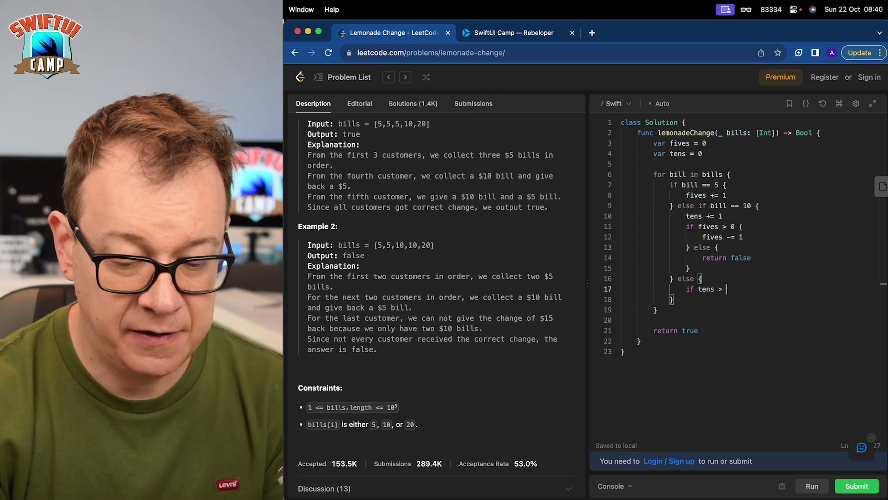
pyautogui.write('0 ')
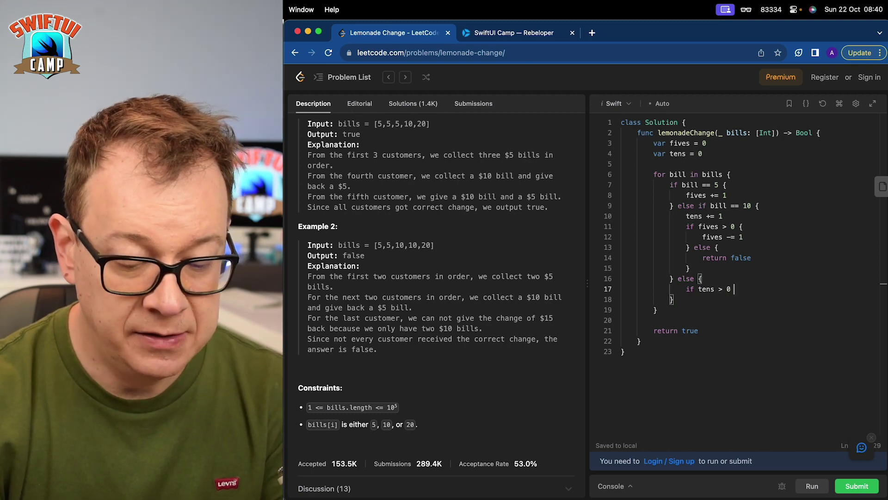
pyautogui.write('&& fives')
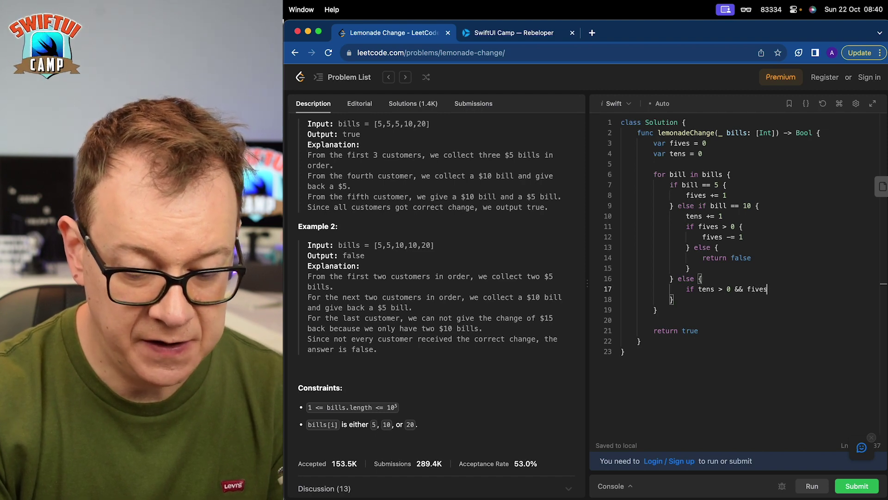
pyautogui.write(' > 0 {')
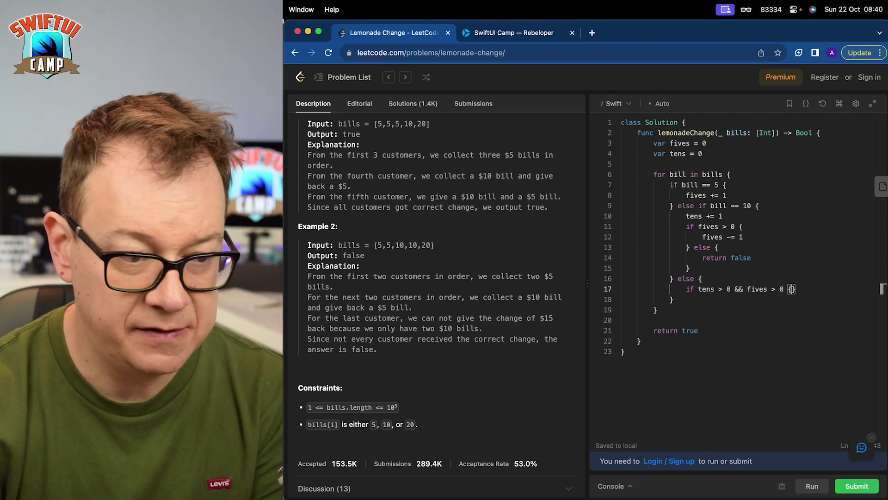
# Complete 'if tens > 0 && fives > 0' with 'tens -= 1' and 'fives -= 1', then start an else
pyautogui.press('Return')
pyautogui.write('te')
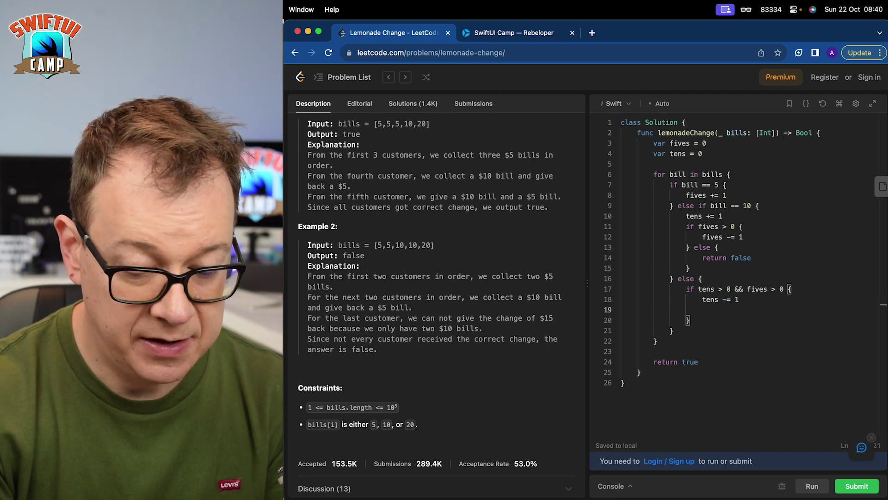
pyautogui.write('es -= 1')
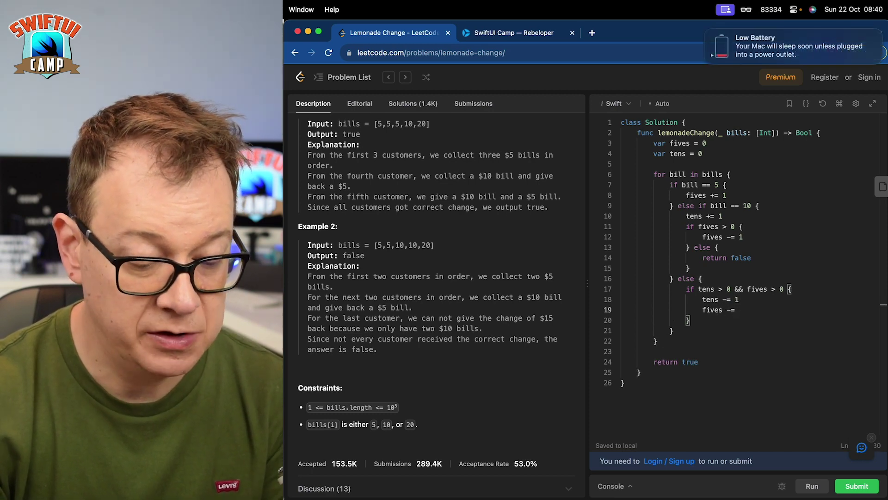
pyautogui.click(708, 320)
pyautogui.write('else')
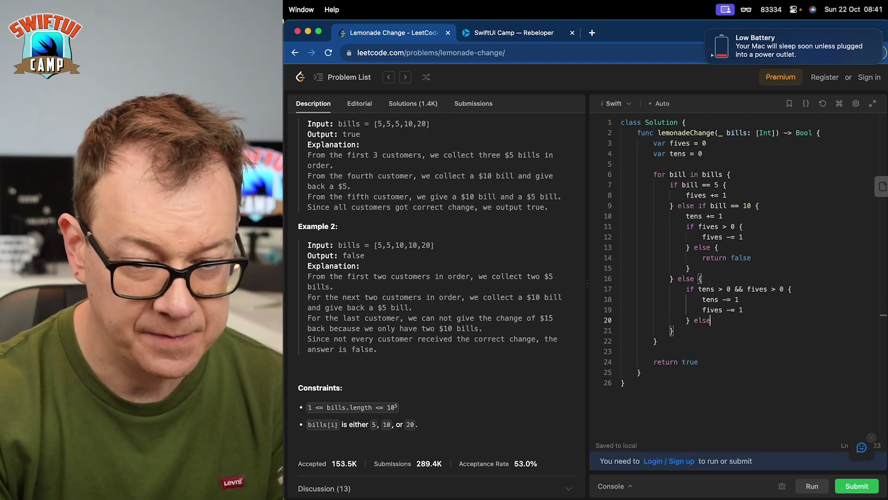
pyautogui.write('{')
# Add 'else if fives >= 3 { fives -= 3 }' and a closing 'else { return false }'
pyautogui.press('Return')
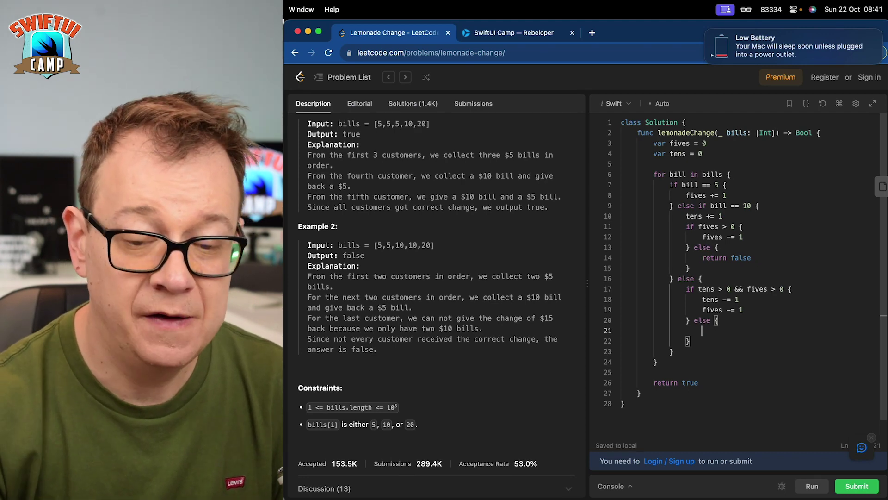
pyautogui.click(713, 319)
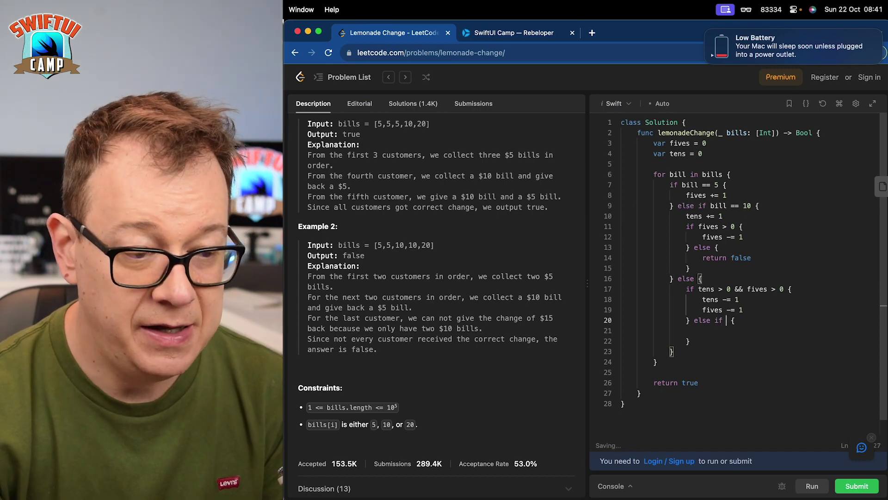
pyautogui.write('ves >= 3')
pyautogui.click(712, 328)
pyautogui.write('fives -= 3')
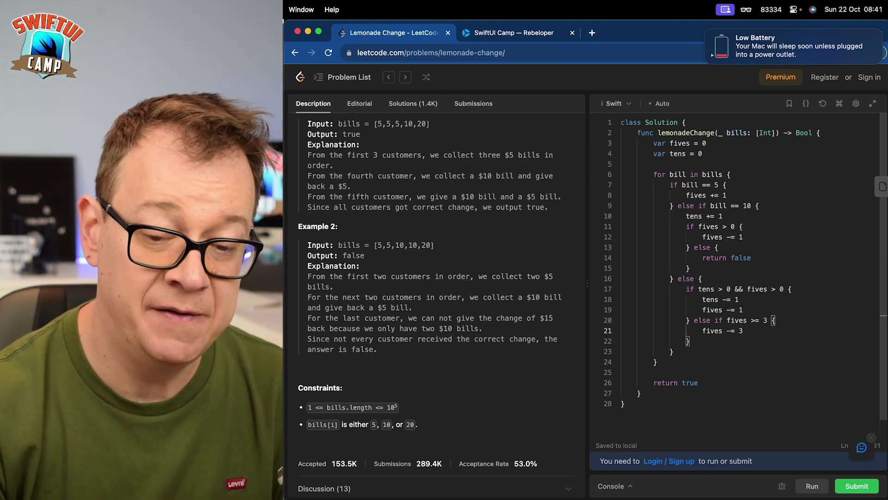
pyautogui.click(705, 346)
pyautogui.write('else ')
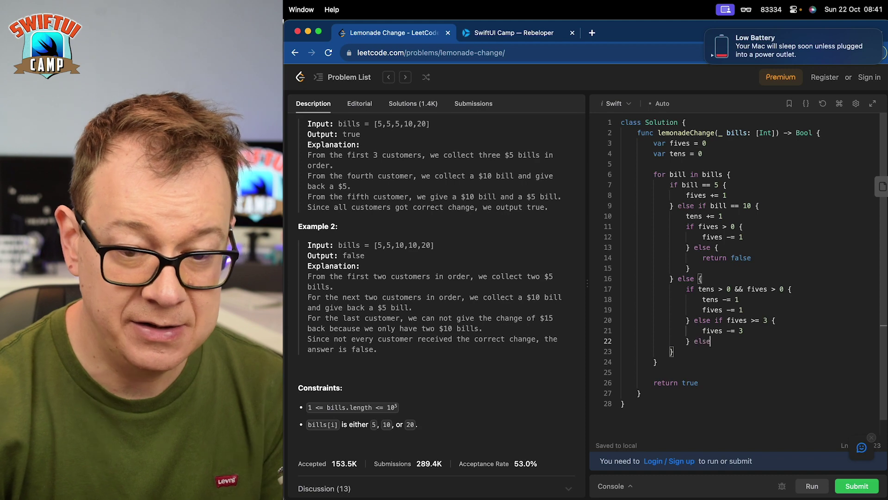
pyautogui.write('{')
pyautogui.press('Return')
pyautogui.write('return false')
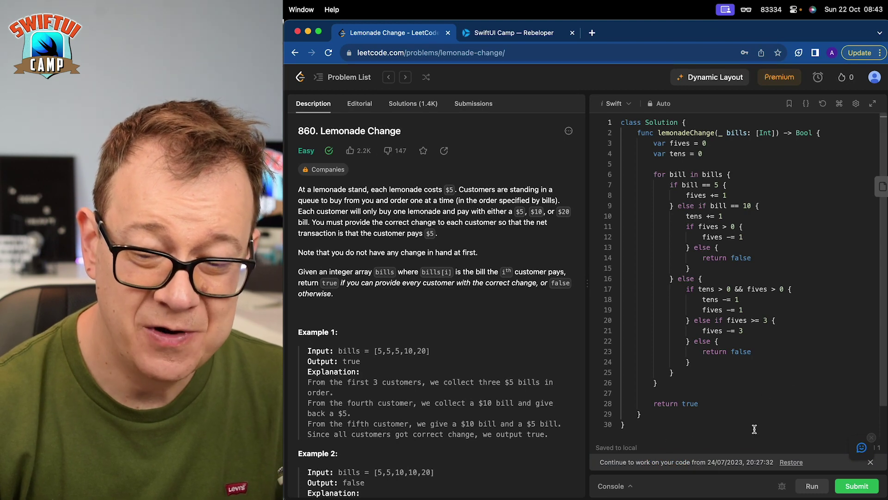
# Submit the Swift solution and see it Accepted at 577 ms and 17.44 MB
pyautogui.click(857, 487)
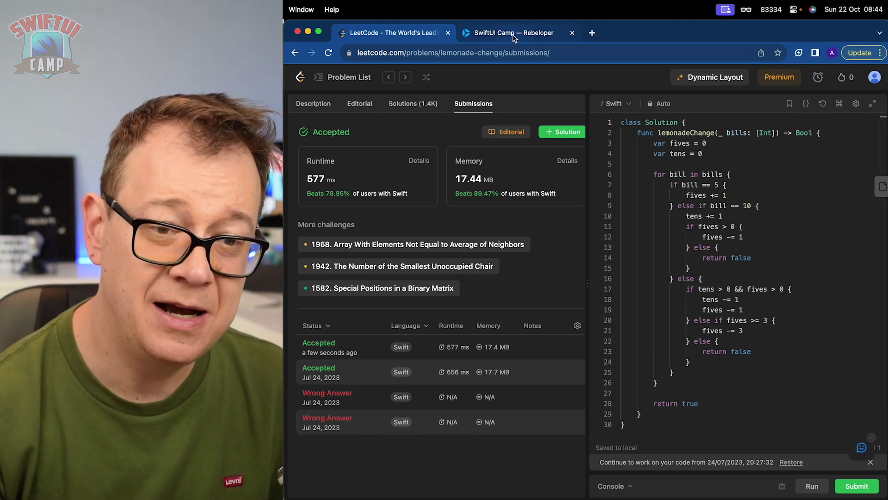
# Switch to the 'SwiftUI Camp — Rebeloper' browser tab with its SwiftUI Mastery Test
pyautogui.click(514, 34)
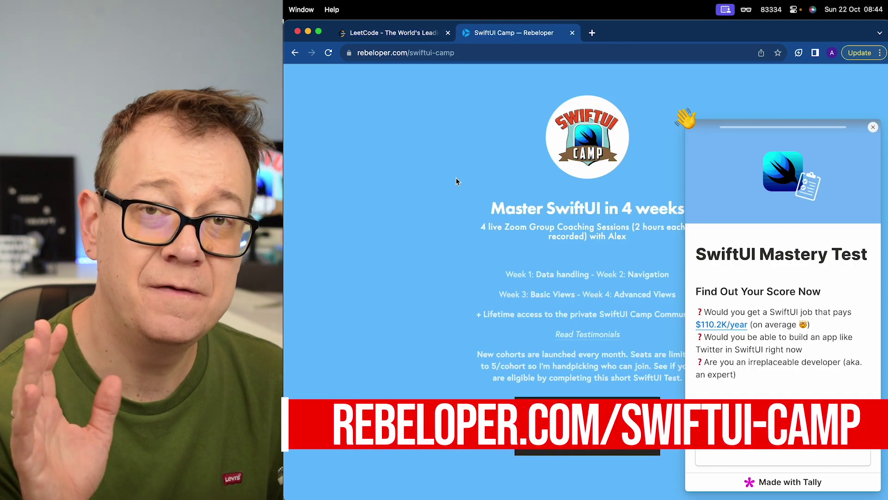